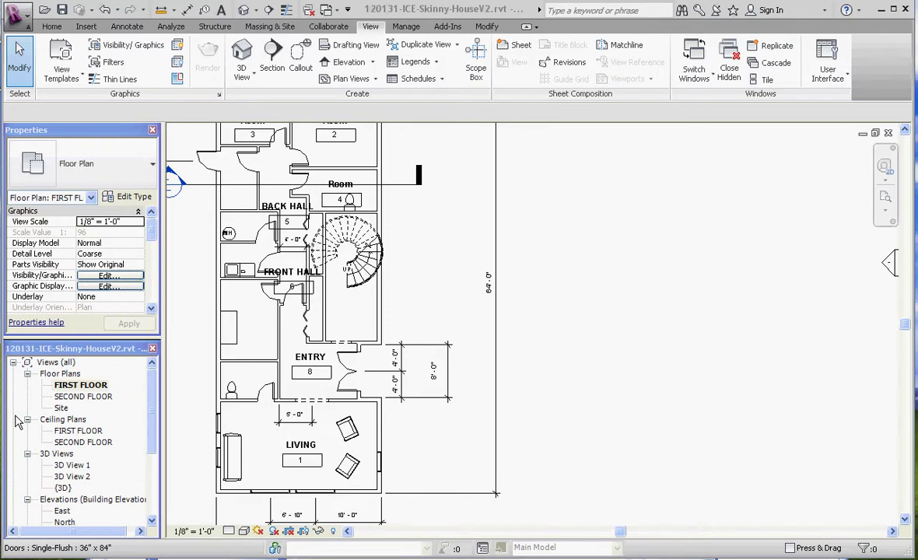
Select 3D View 1, then 3D View 2 in the Project Browser to check their properties.
click(74, 466)
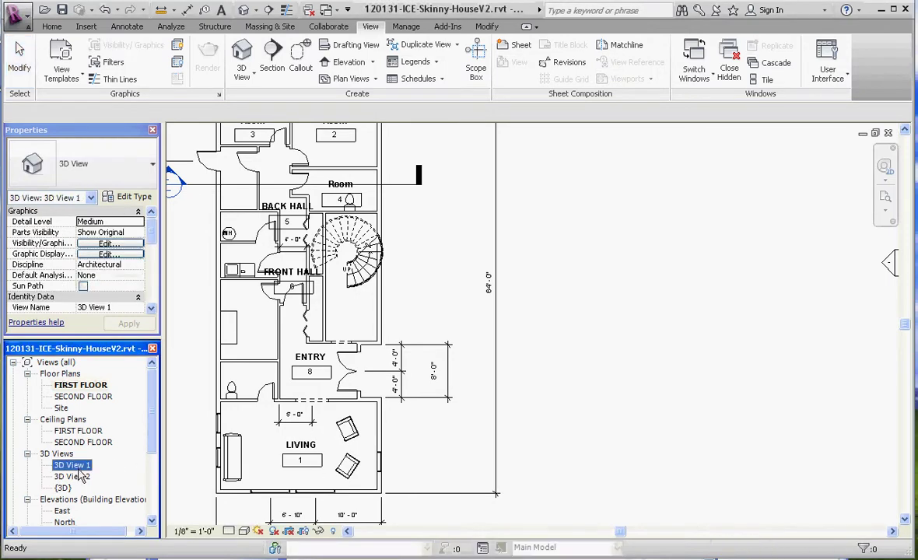
click(79, 476)
click(536, 237)
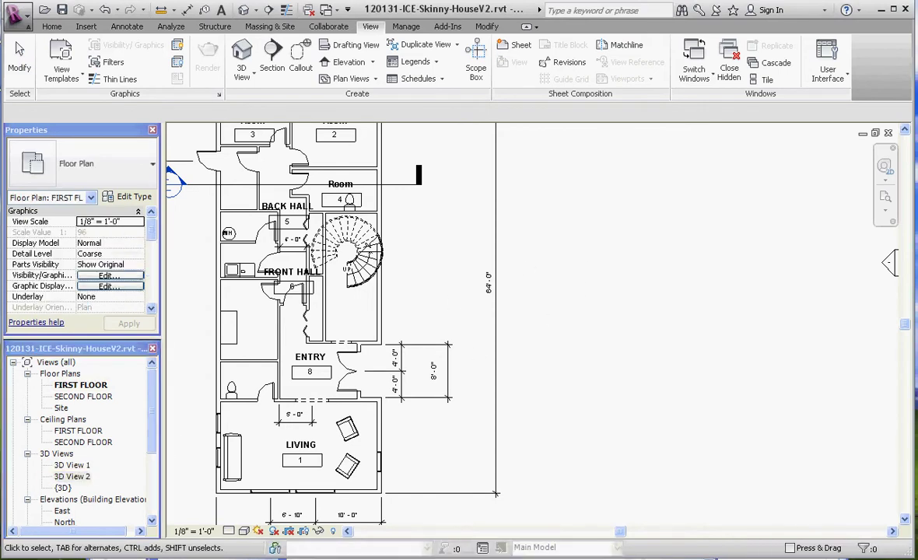
click(72, 477)
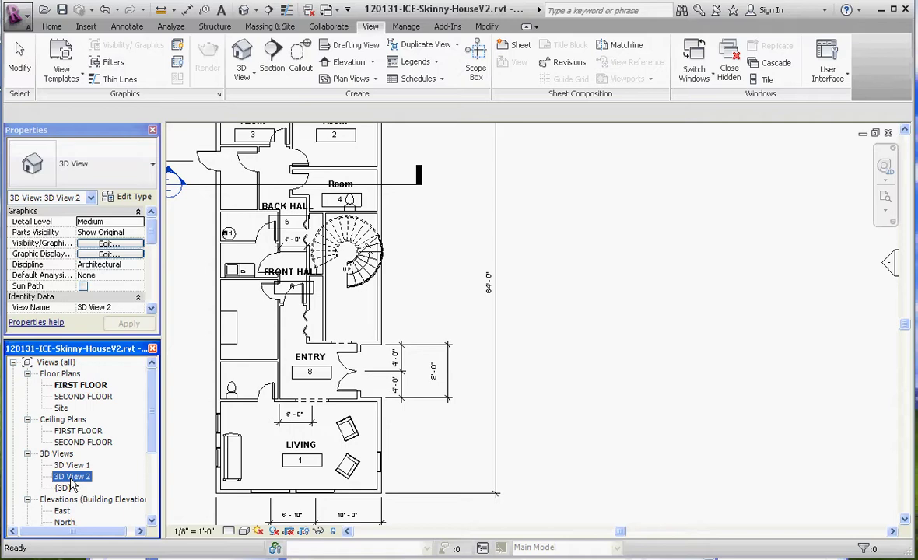
Rename 3D View 2 to 'first floor stairs' through its Rename option.
right_click(70, 481)
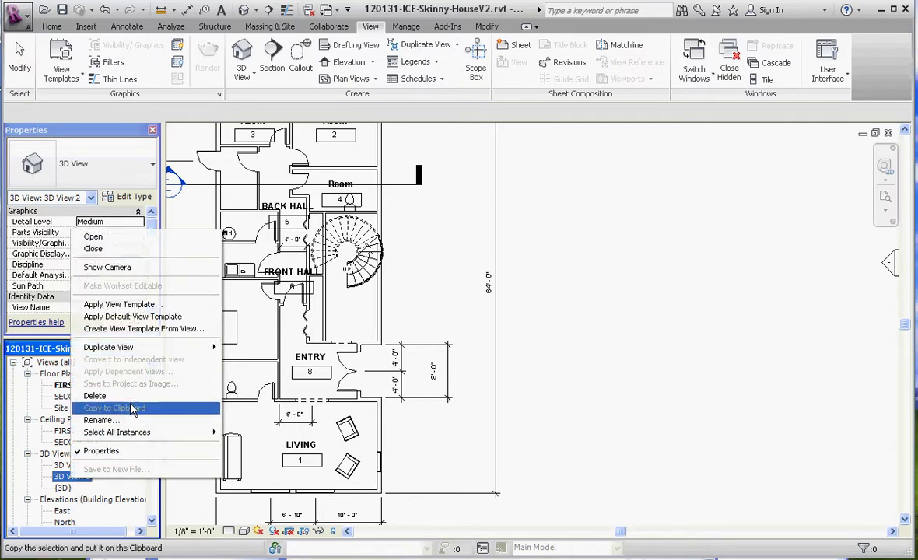
click(109, 392)
click(455, 430)
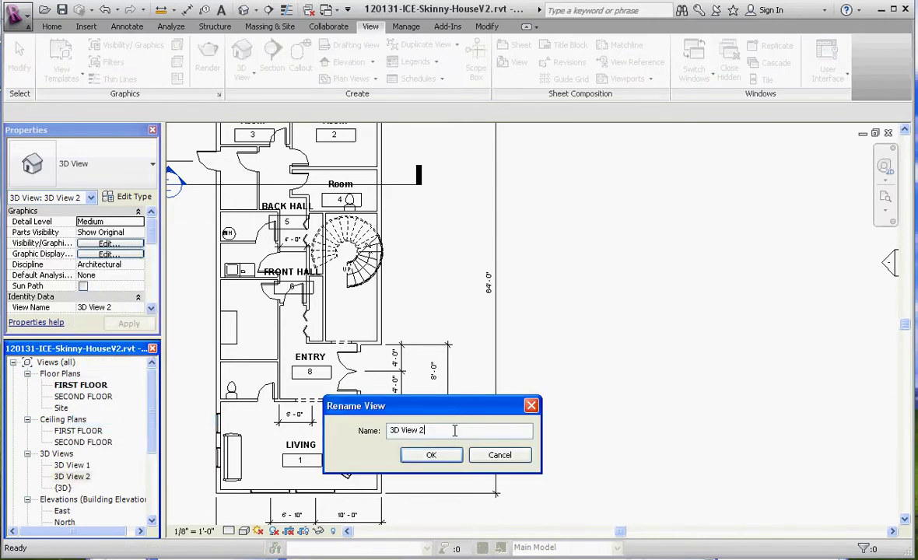
key(BackSpace)
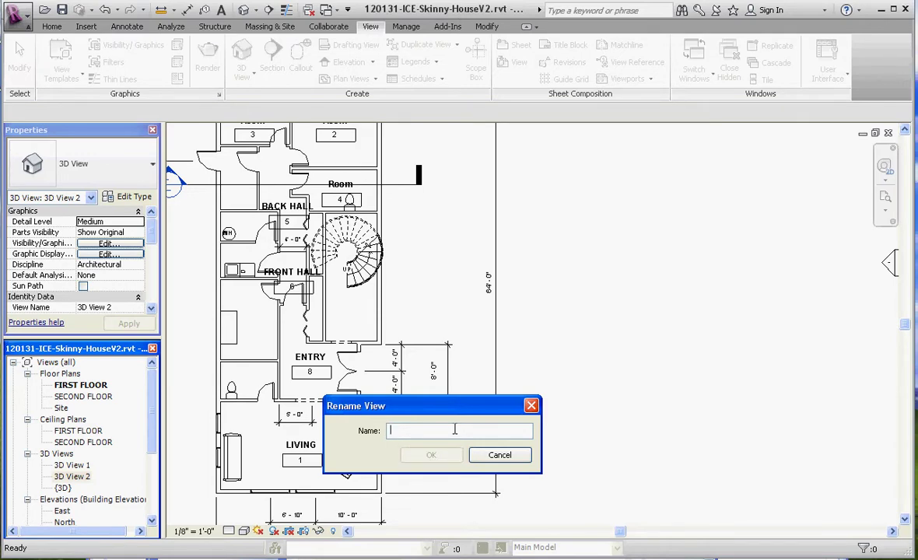
text(first floor stairs)
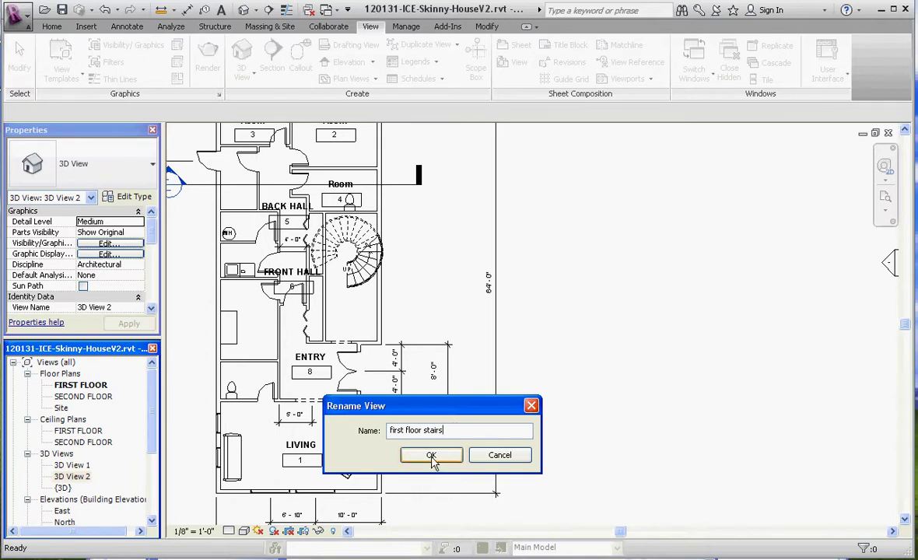
click(431, 456)
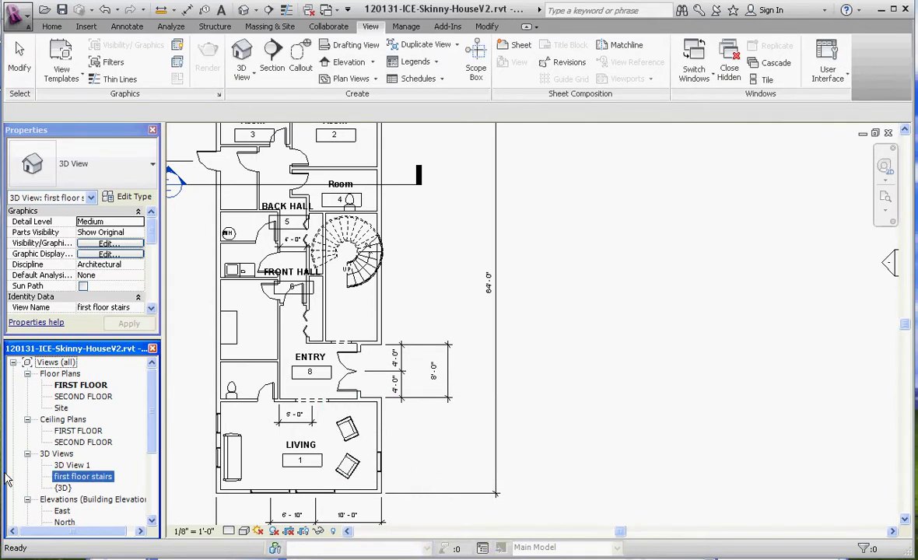
Open the FIRST FLOOR plan and display the first floor stairs camera on it.
double_click(88, 478)
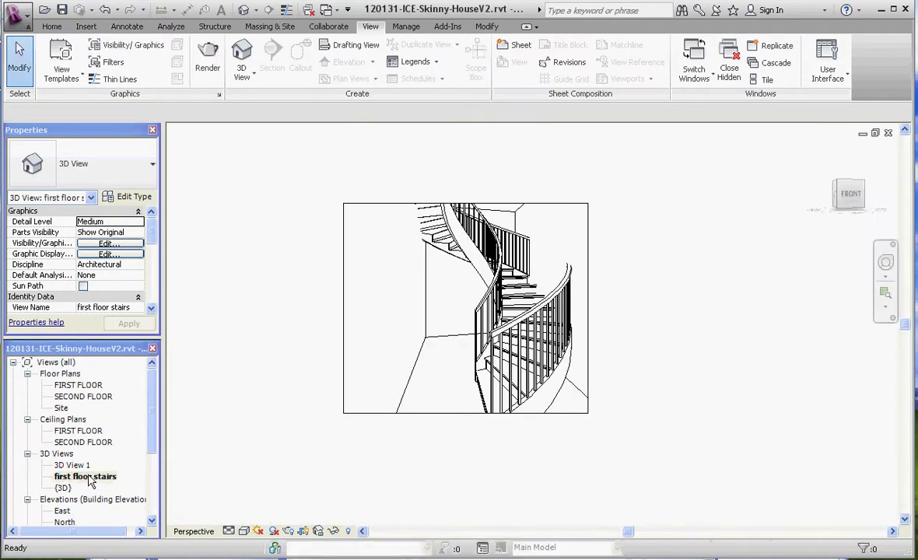
double_click(87, 387)
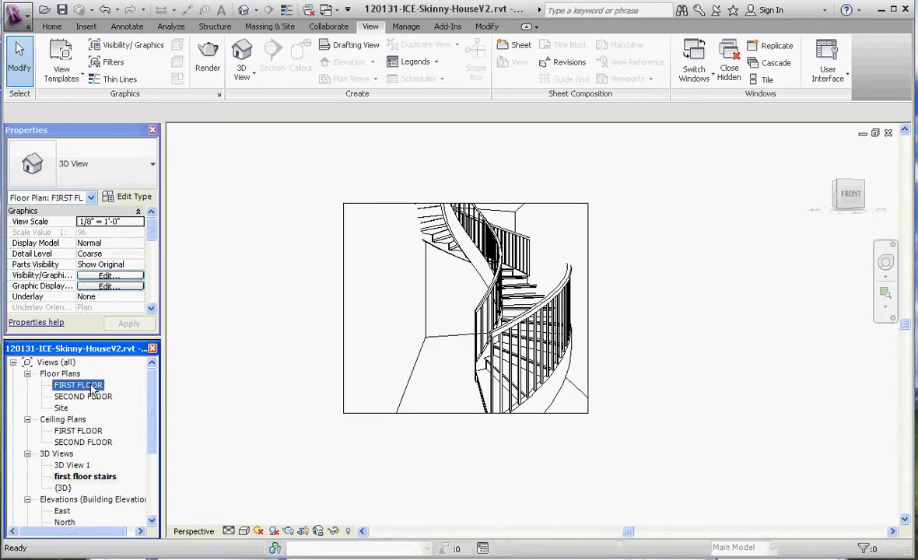
right_click(85, 476)
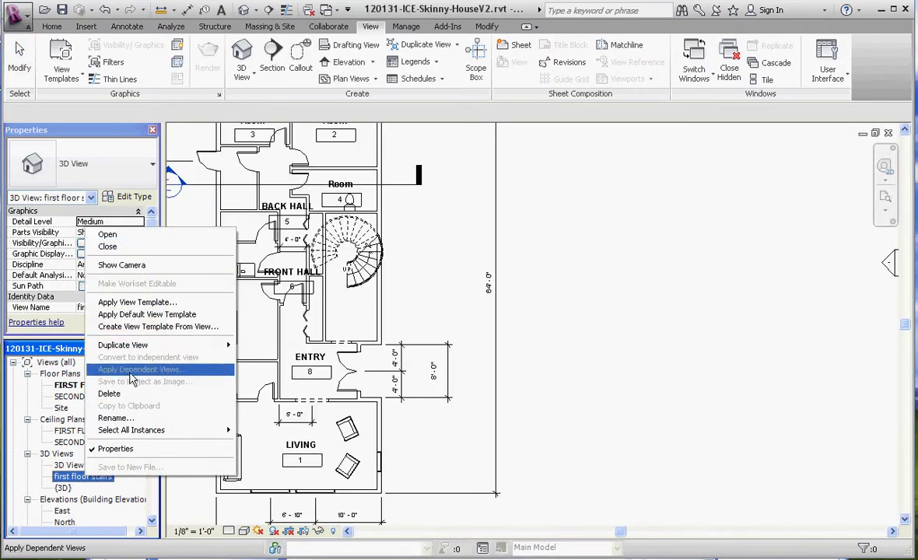
click(117, 265)
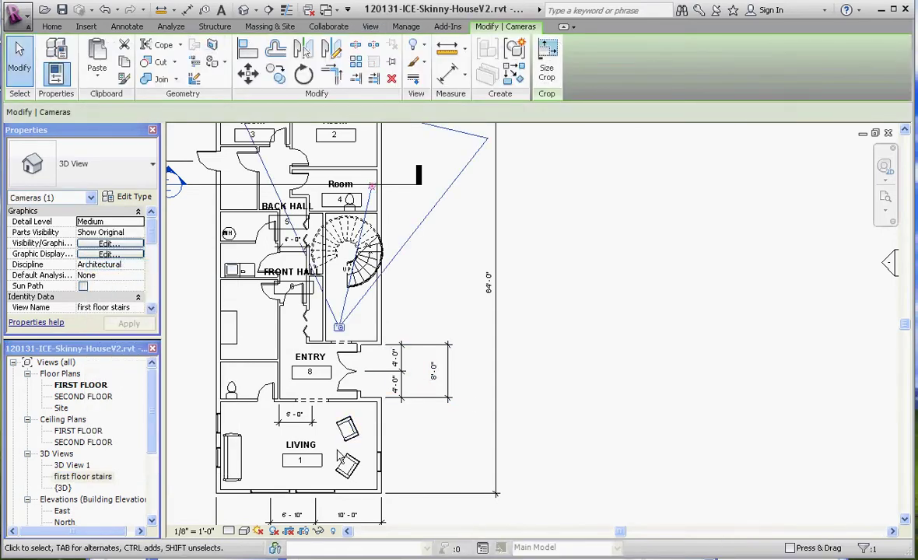
Move the camera to the Living room doorway and aim its target at the spiral stair.
scroll(339, 356, up, 2)
drag(342, 359, 302, 468)
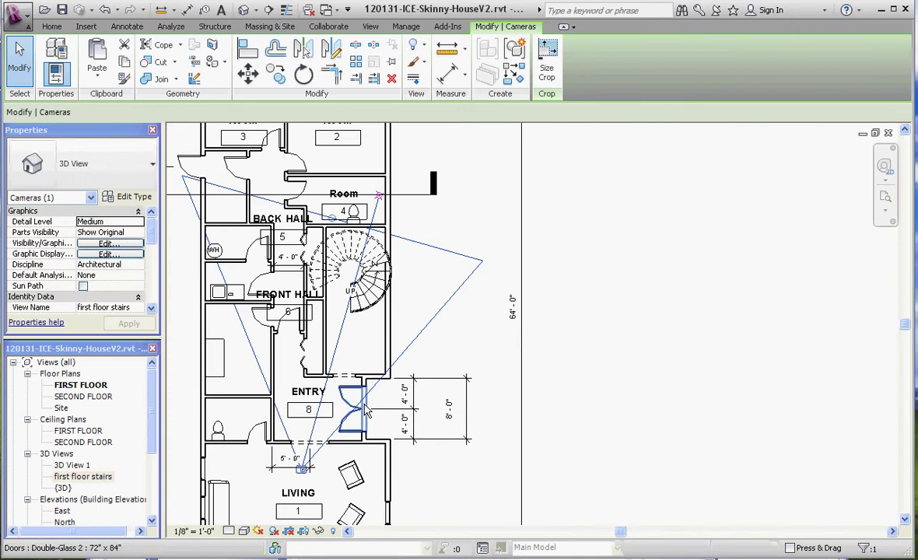
drag(378, 199, 402, 210)
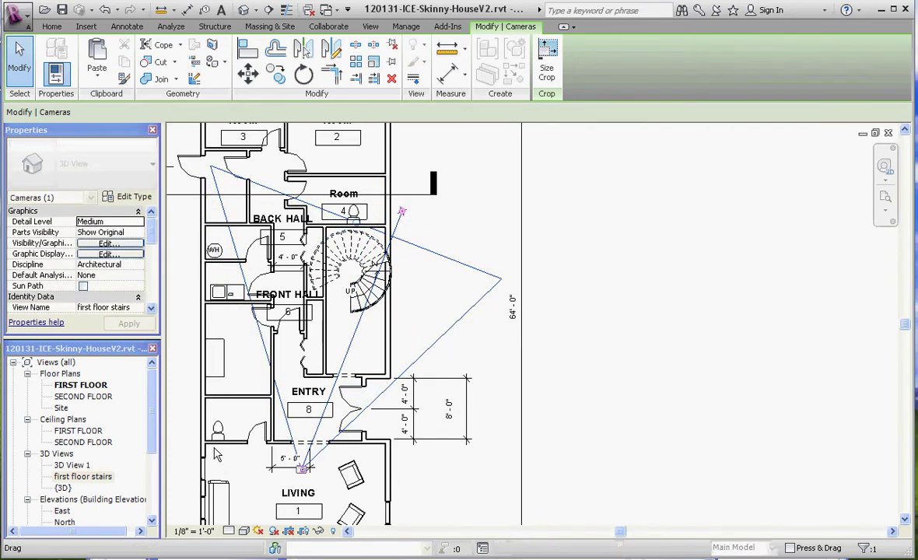
In the first floor stairs perspective, drag the crop boundary outward on bottom, right, top and left.
click(522, 421)
double_click(74, 476)
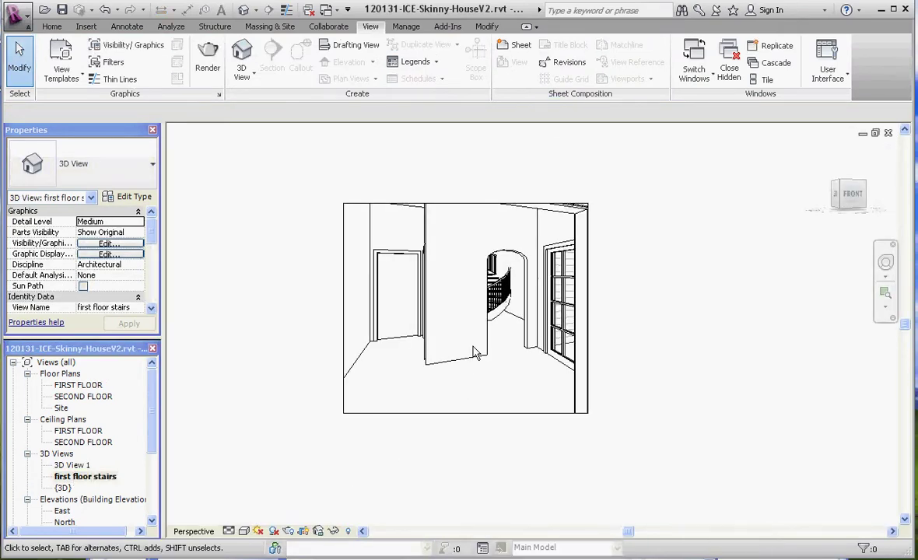
click(467, 389)
mouse_move(458, 449)
mouse_down()
mouse_move(462, 455)
mouse_move(462, 437)
mouse_up()
drag(548, 342, 670, 325)
drag(530, 250, 530, 204)
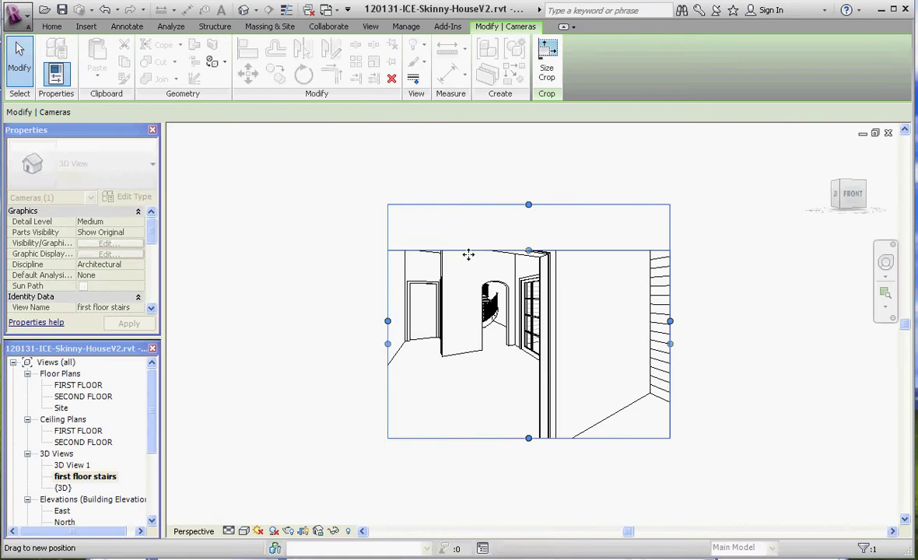
drag(388, 321, 236, 320)
scroll(462, 207, down, 3)
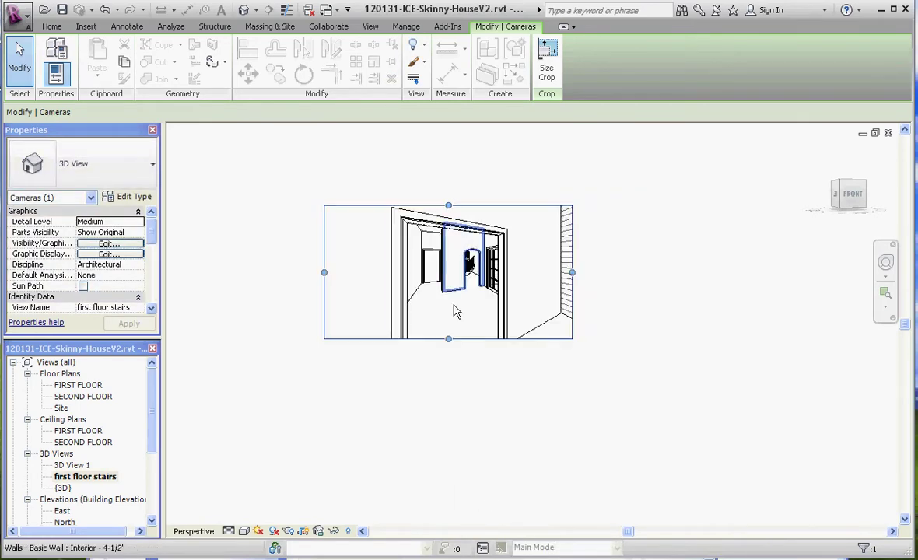
drag(449, 339, 449, 434)
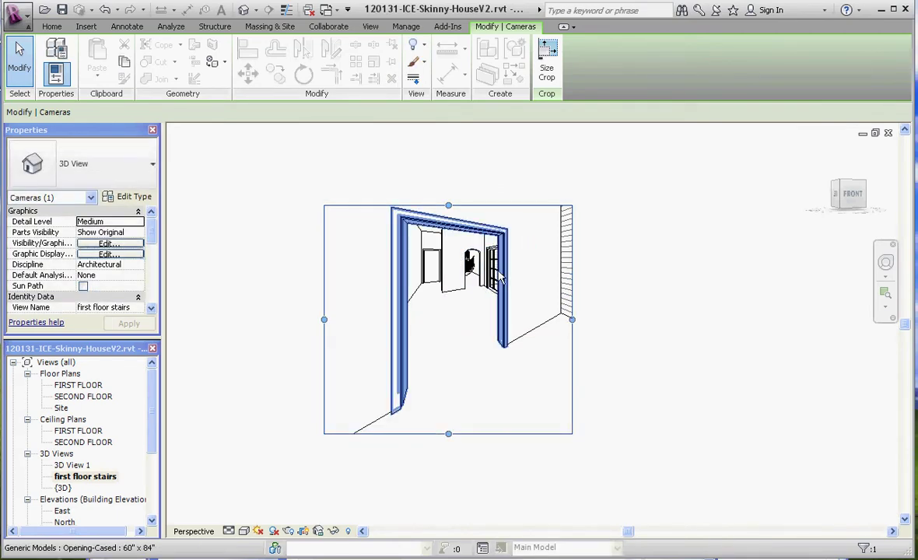
scroll(474, 269, up, 5)
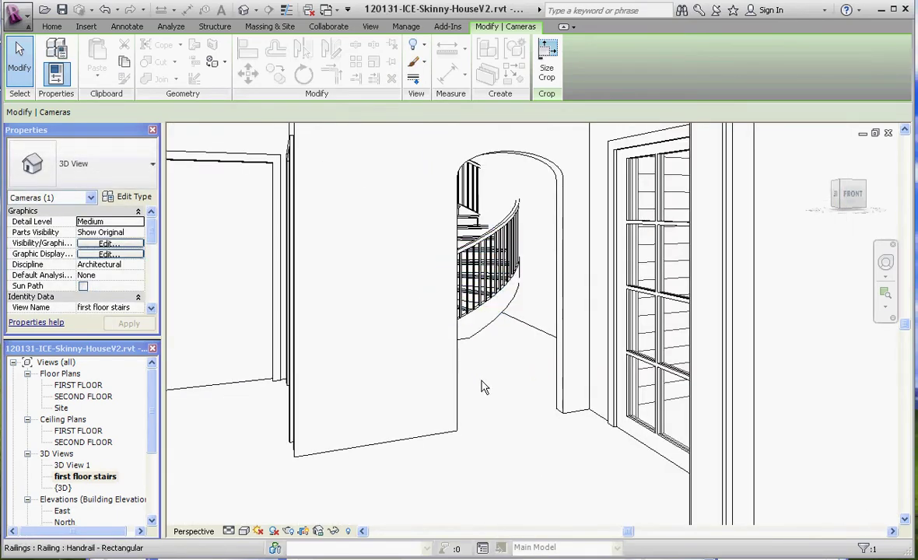
scroll(387, 289, down, 4)
scroll(375, 300, down, 3)
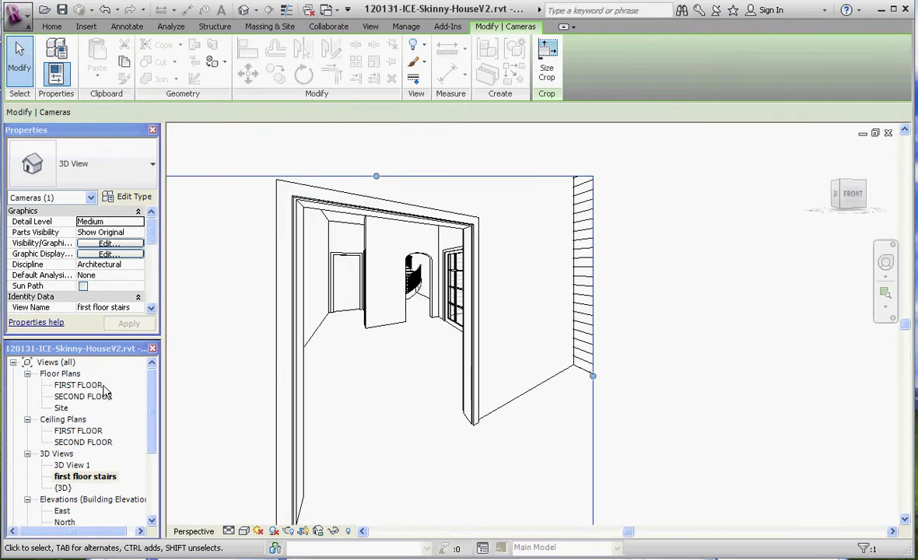
Back in the FIRST FLOOR plan, select the spiral stair and delete it.
double_click(78, 385)
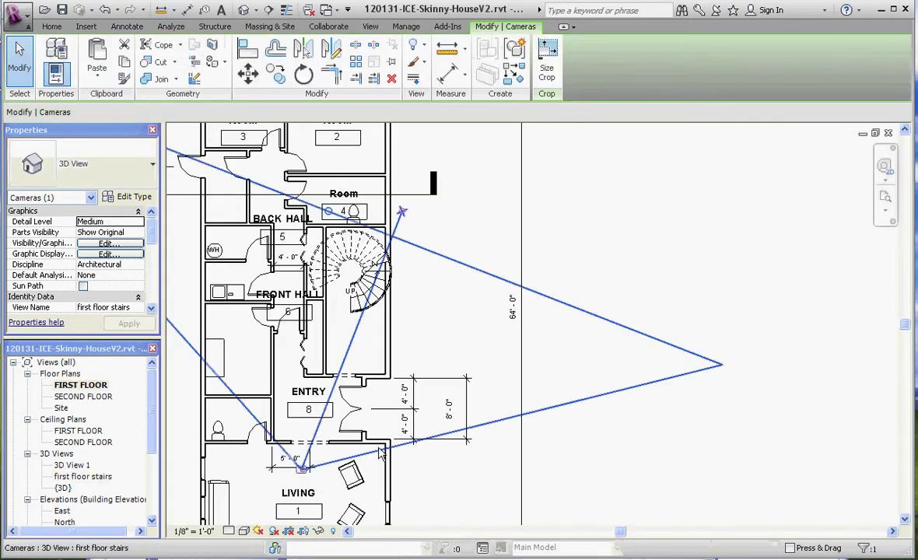
click(570, 268)
scroll(556, 280, down, 2)
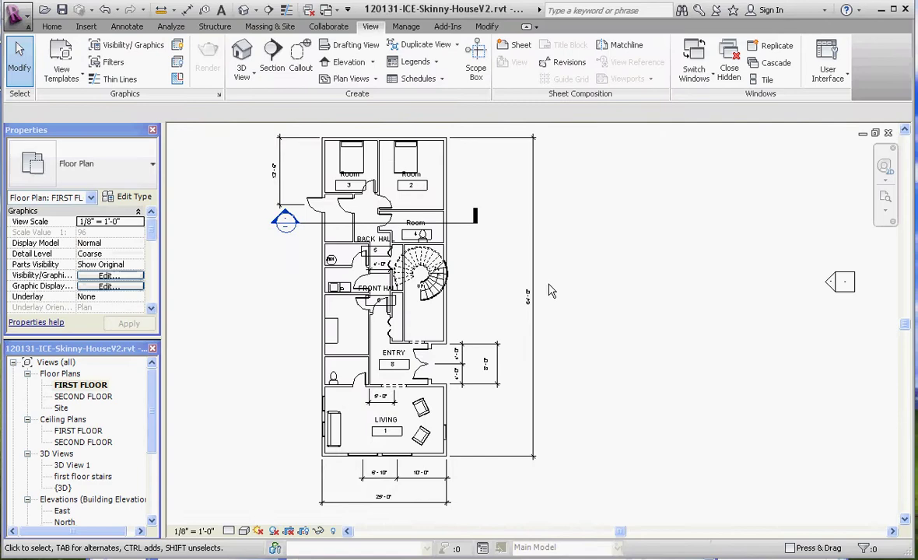
scroll(513, 299, up, 3)
click(482, 314)
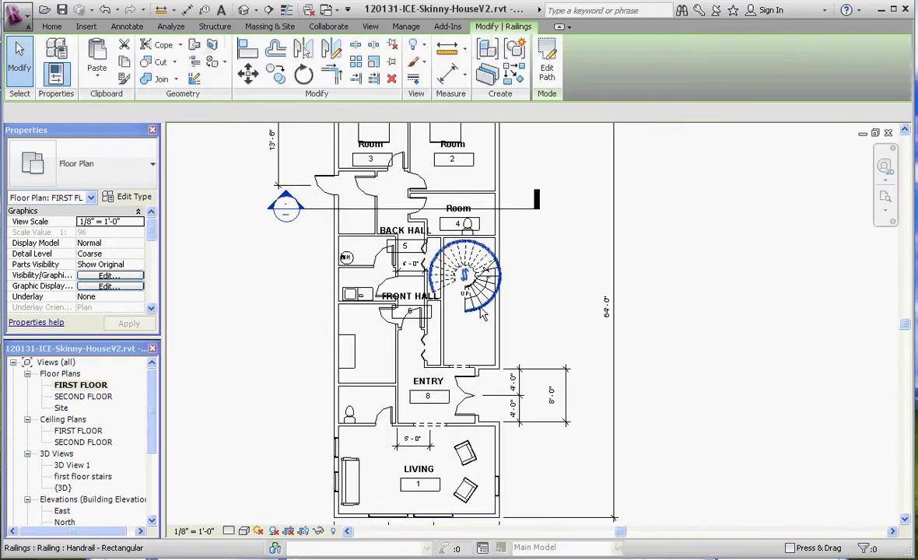
click(482, 311)
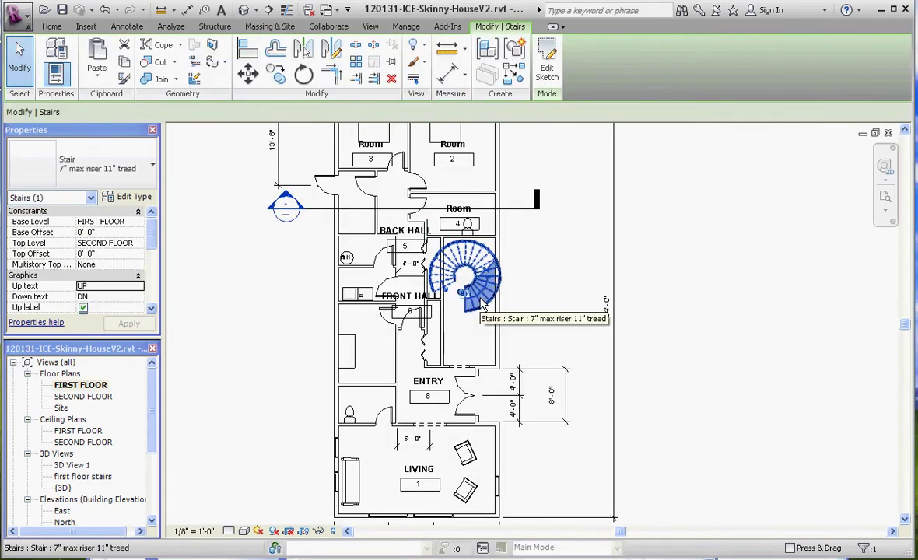
key(Escape)
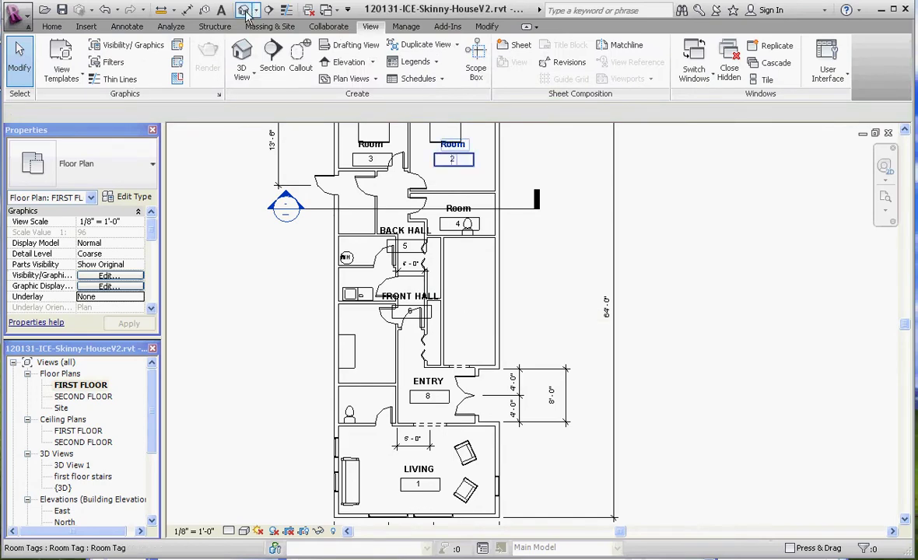
Start a new Stairs sketch drawn by Run, zoomed into the front hall area.
click(52, 27)
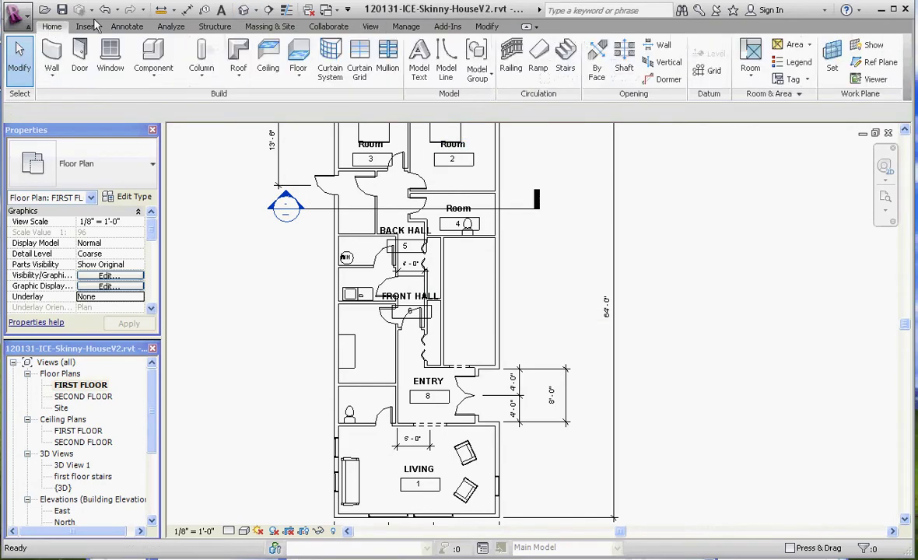
click(564, 60)
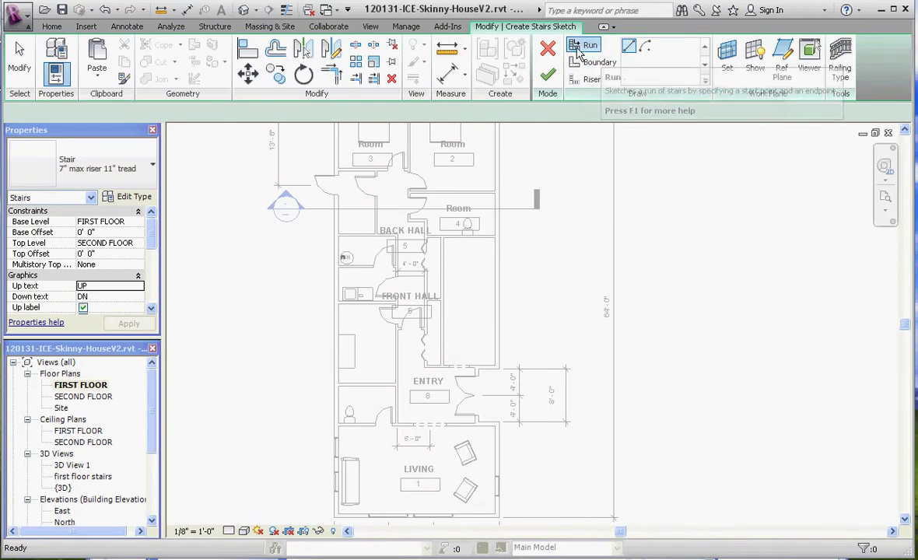
click(584, 45)
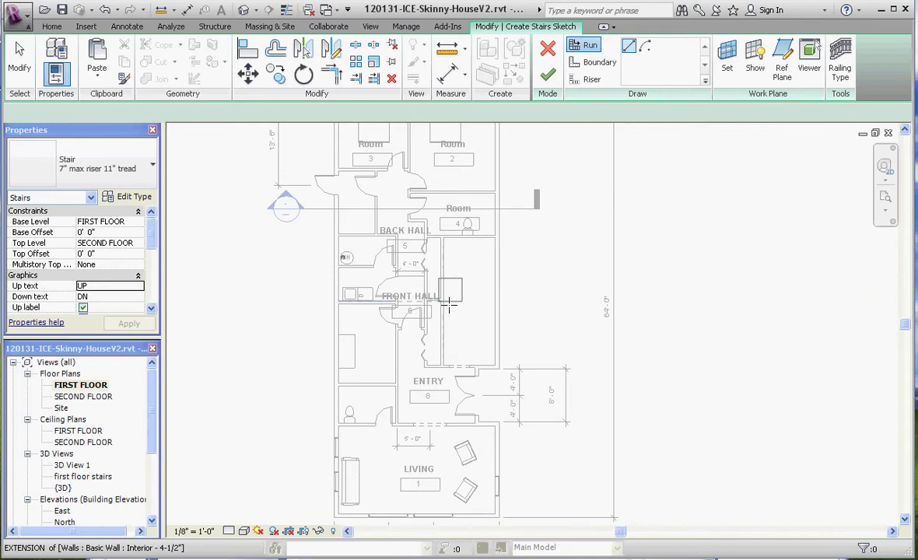
scroll(454, 311, up, 1)
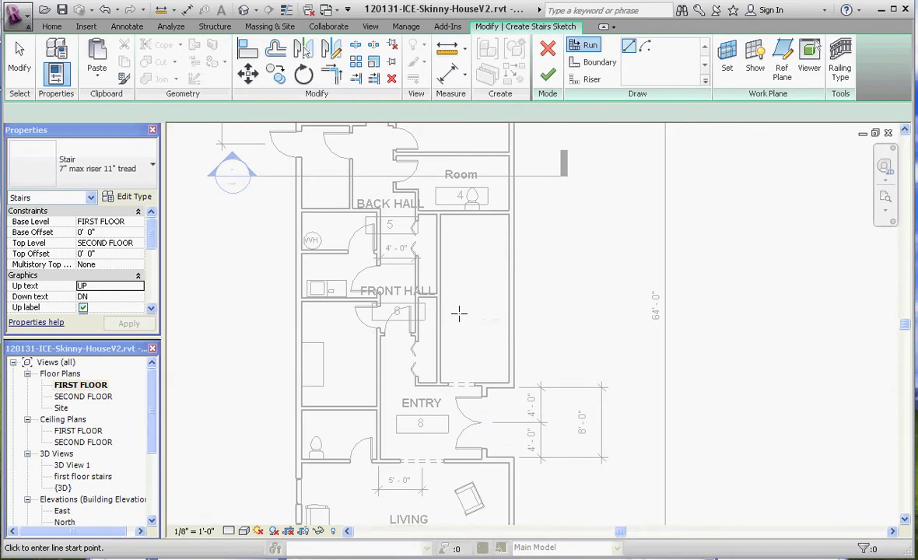
Place the first run's start and end points beside the front hall, then start the parallel second run.
click(454, 315)
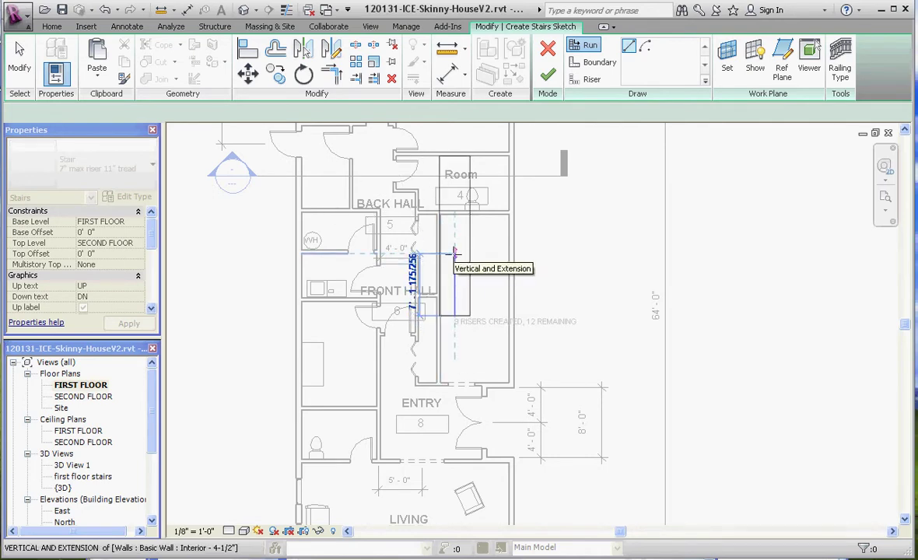
click(454, 251)
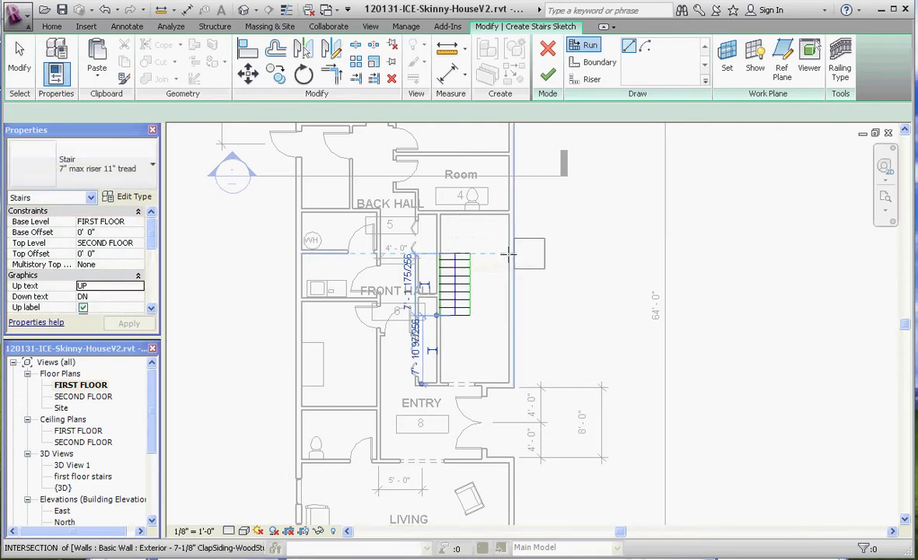
scroll(492, 255, up, 5)
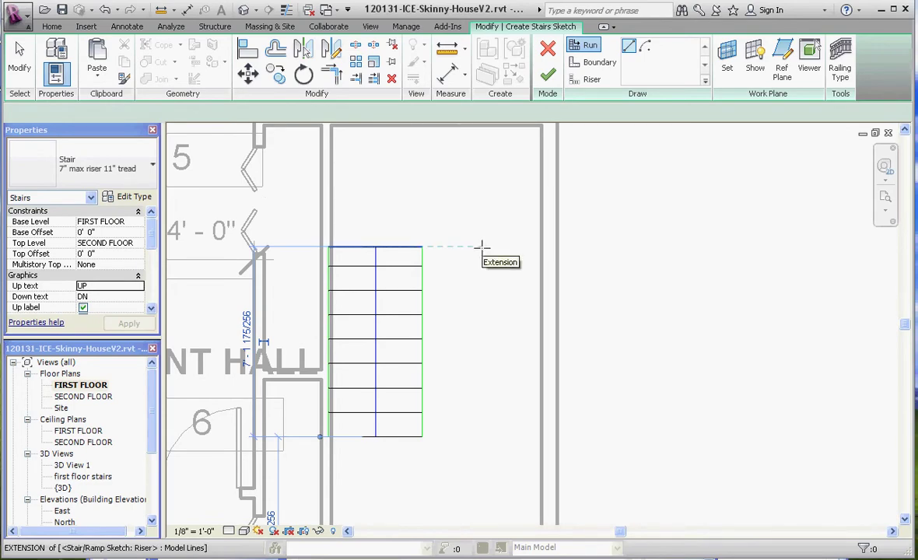
click(481, 246)
scroll(474, 327, down, 2)
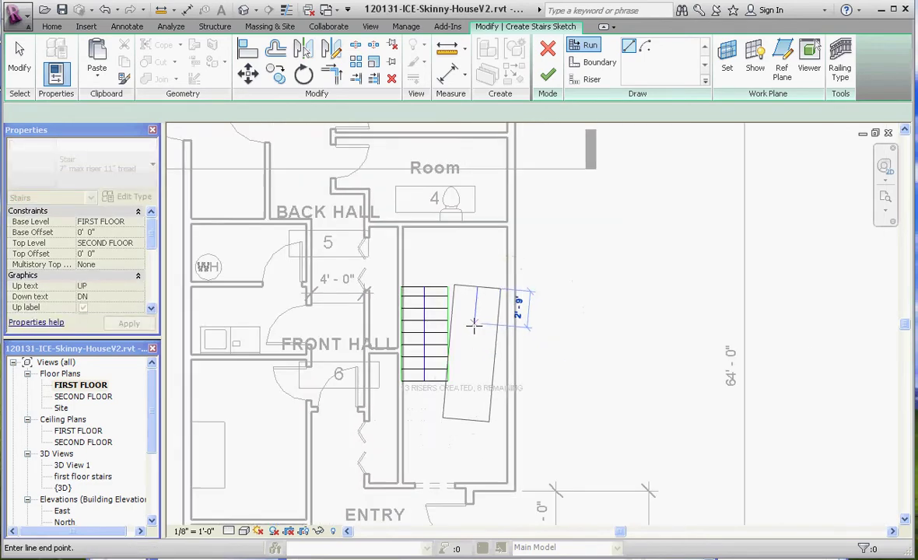
scroll(474, 327, down, 1)
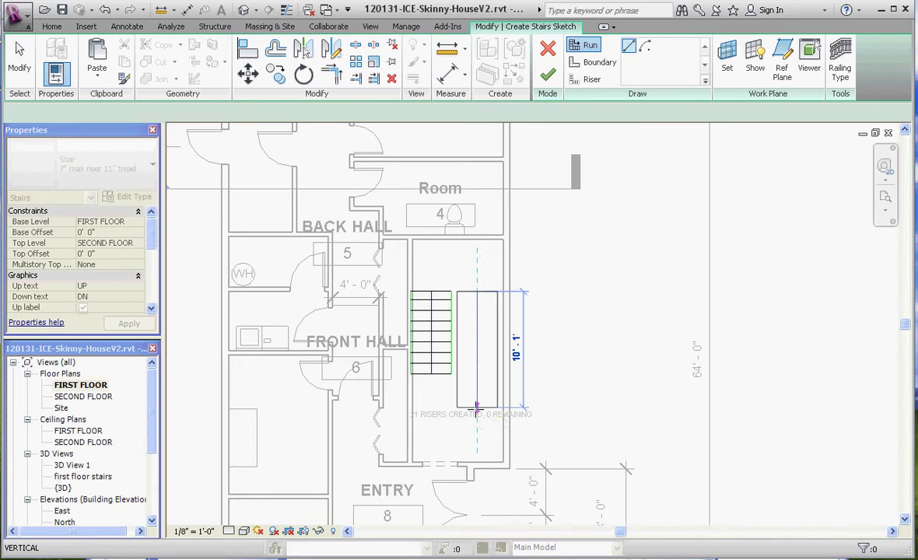
End the second run with the remaining risers and set the stair Width to 3' 6".
click(477, 405)
key(Escape)
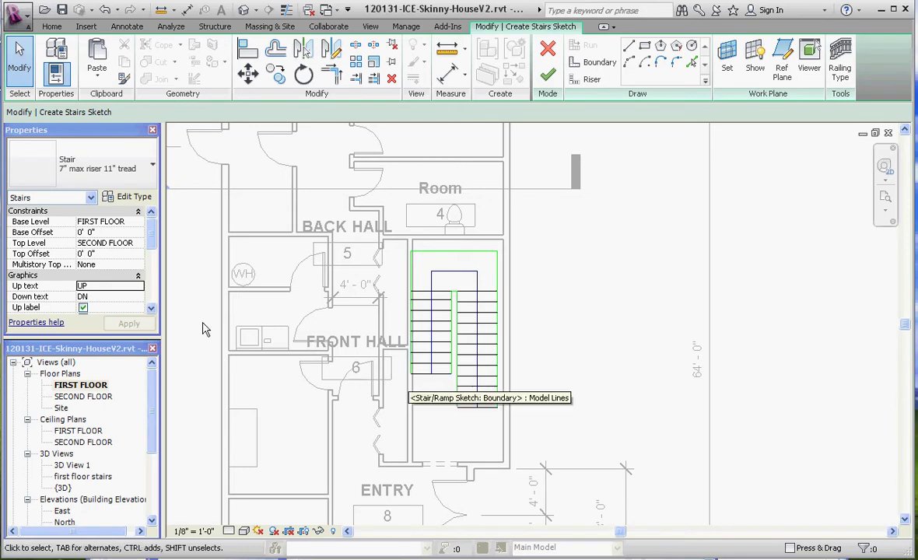
scroll(125, 272, down, 5)
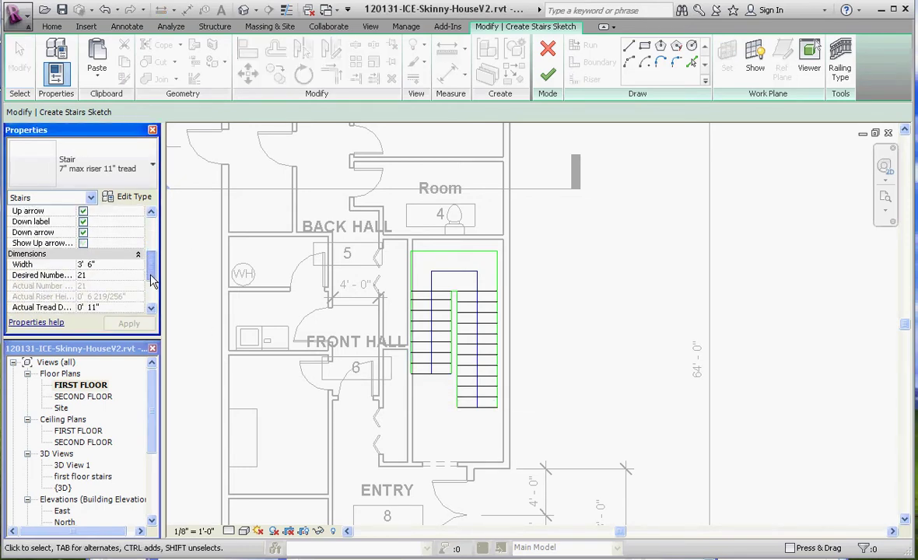
click(106, 266)
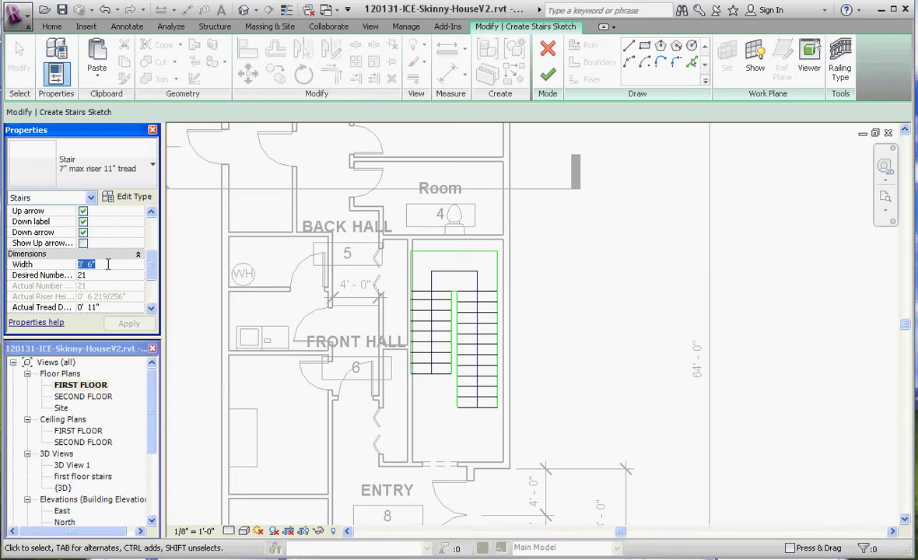
key(Return)
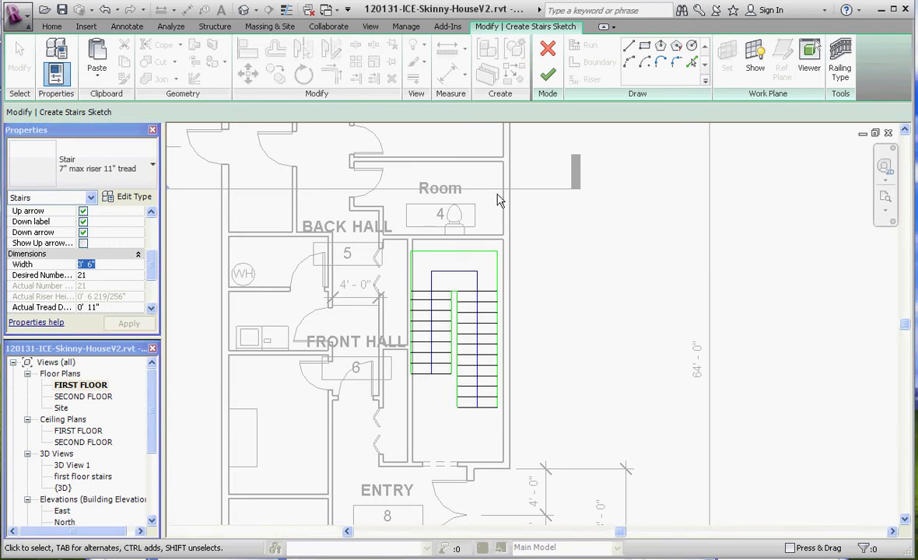
Finish edit mode to create the two-run stair in the plan.
click(549, 76)
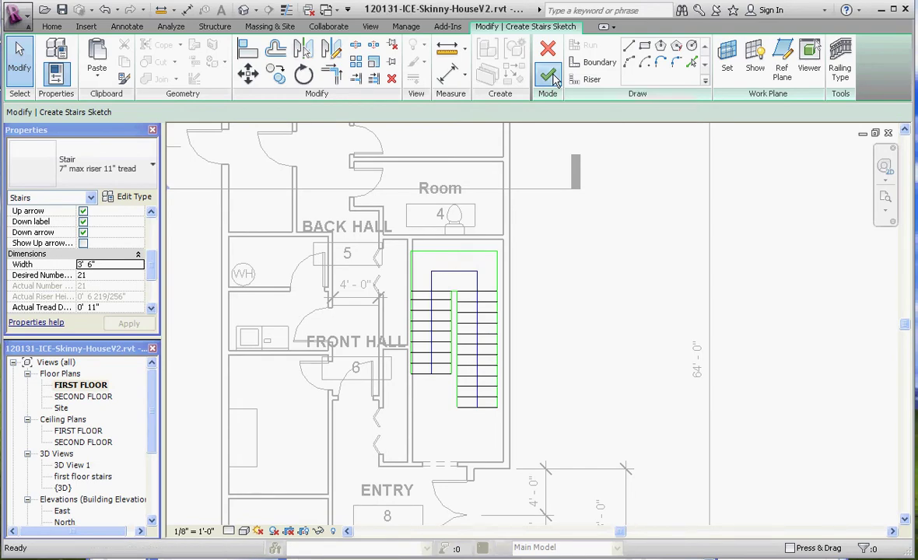
click(553, 333)
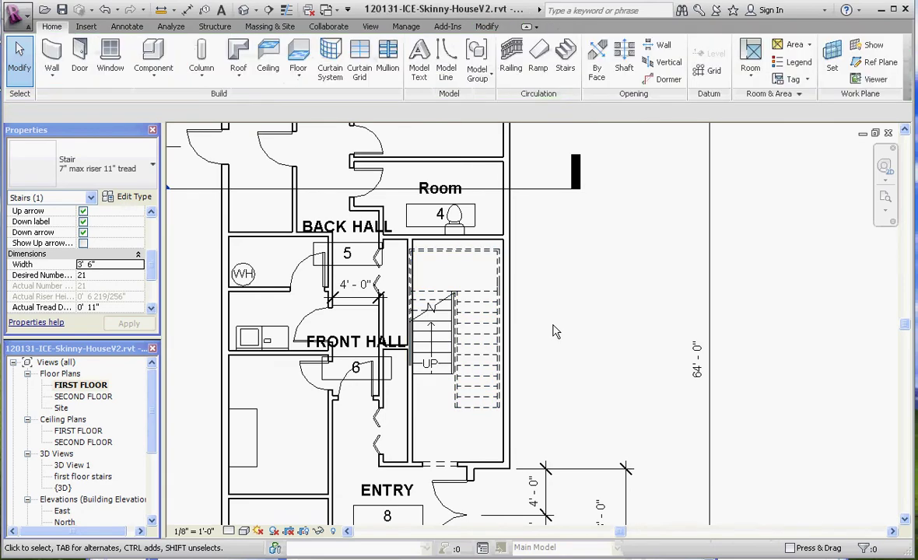
scroll(436, 326, down, 3)
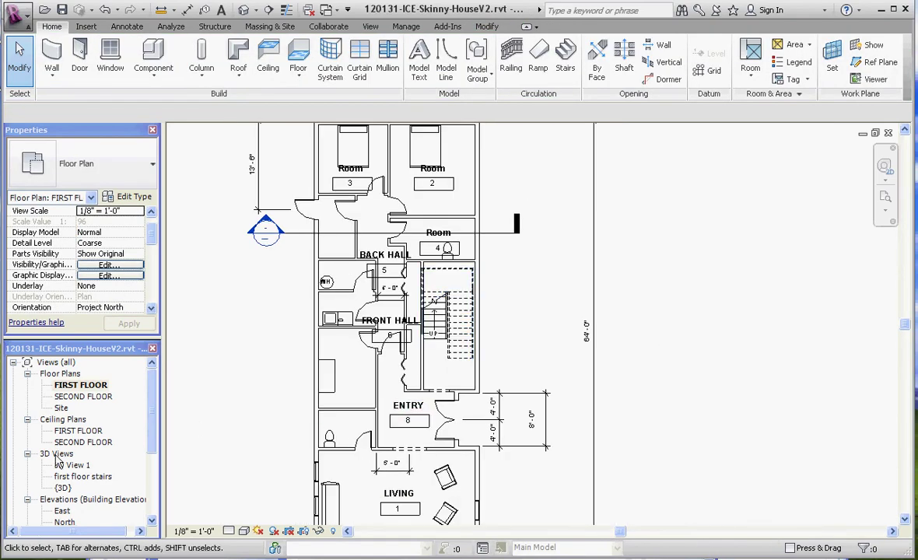
Check the new stair in the first floor stairs 3D view, then reopen the FIRST FLOOR plan.
double_click(81, 476)
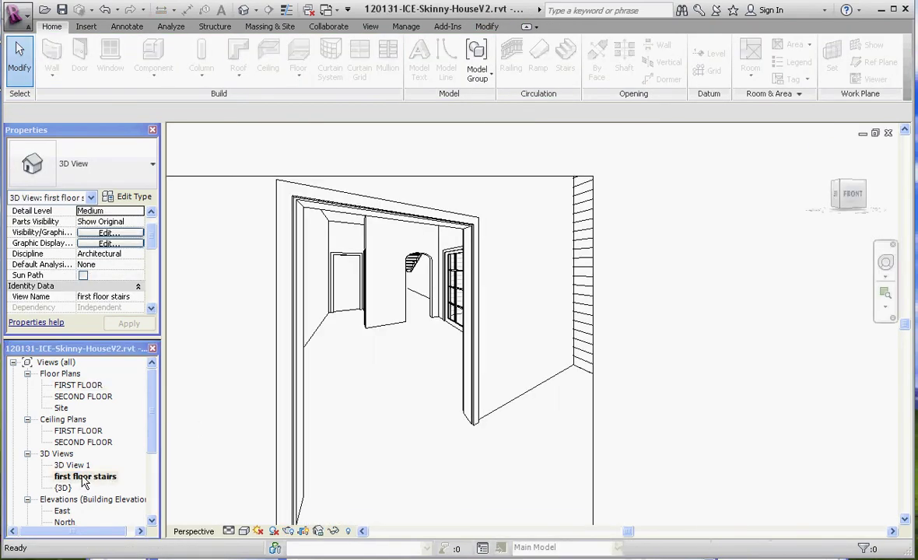
scroll(426, 417, up, 2)
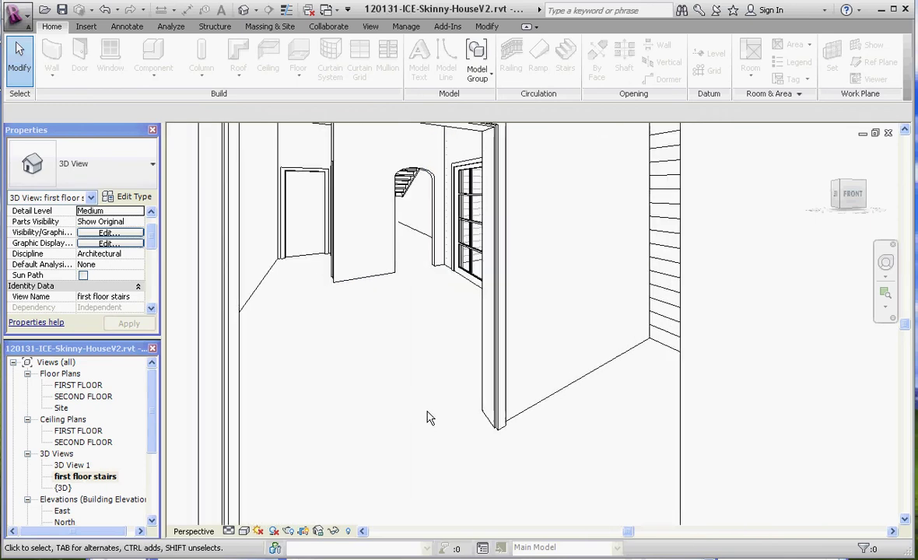
scroll(427, 417, down, 2)
click(84, 386)
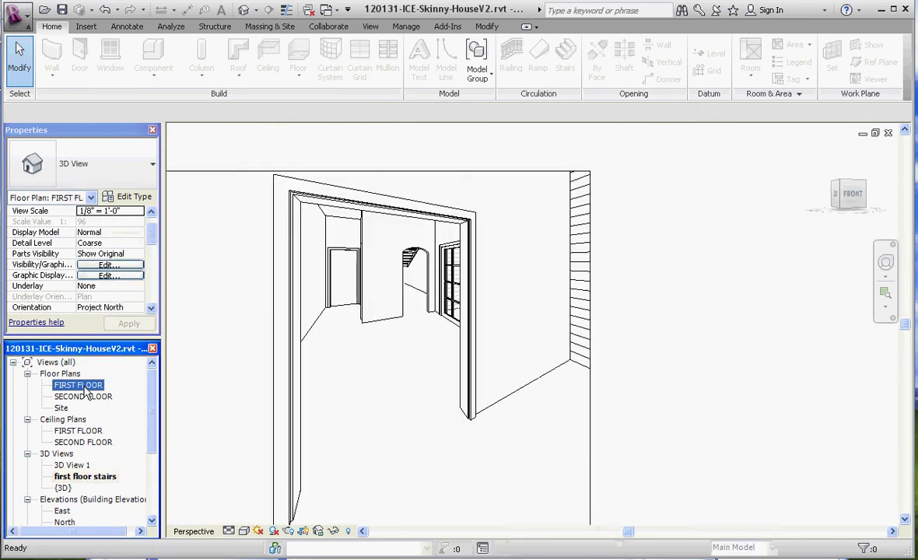
double_click(84, 386)
Show the first floor stairs camera and move it to the foot of the new stair.
right_click(96, 476)
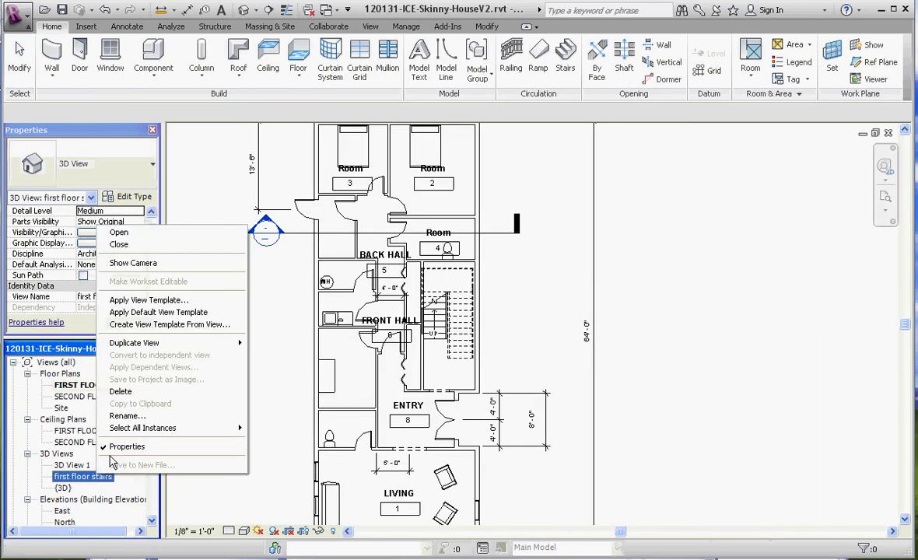
click(120, 263)
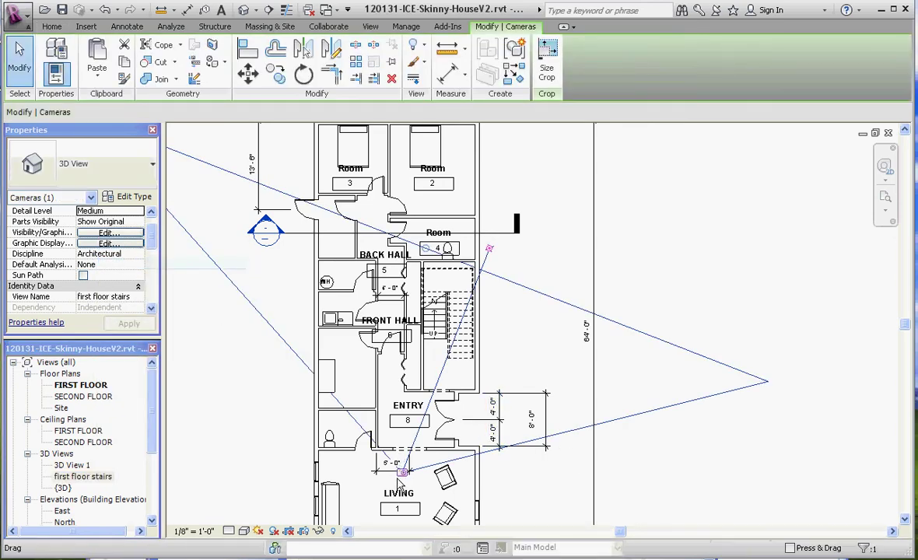
drag(437, 374, 438, 379)
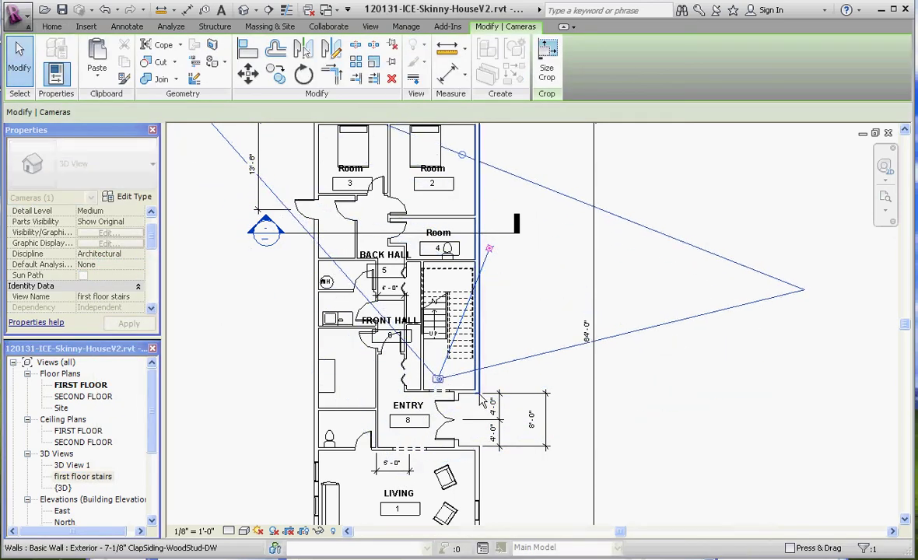
click(653, 364)
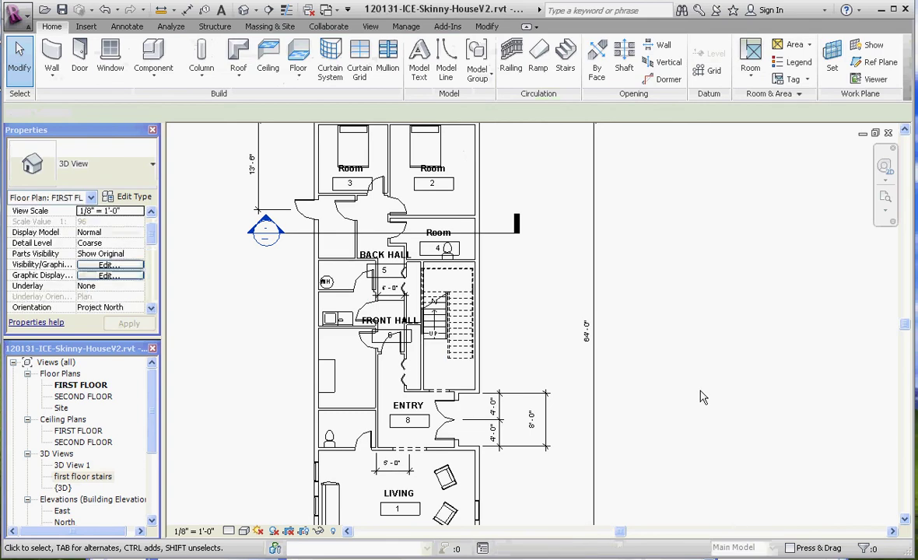
In the first floor stairs 3D view, pull the crop region's right edge inward.
double_click(85, 478)
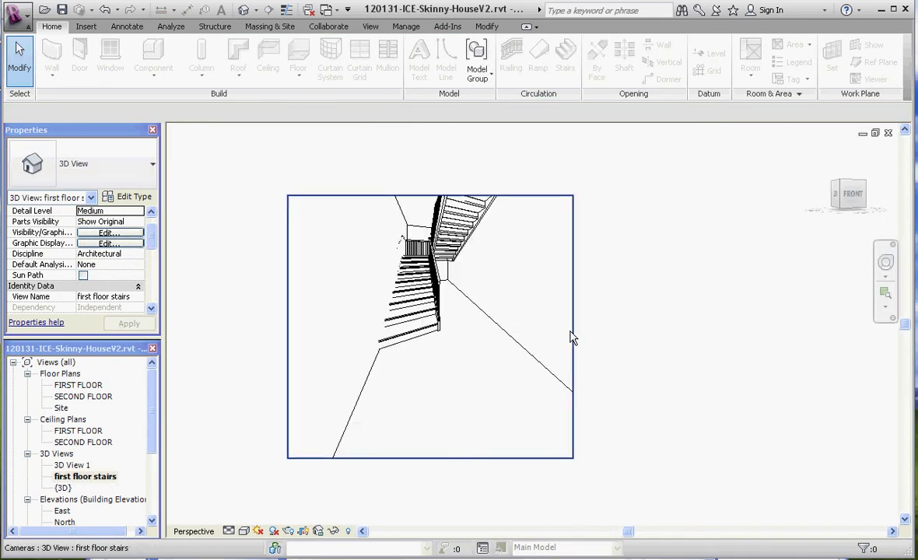
click(562, 340)
drag(573, 327, 500, 289)
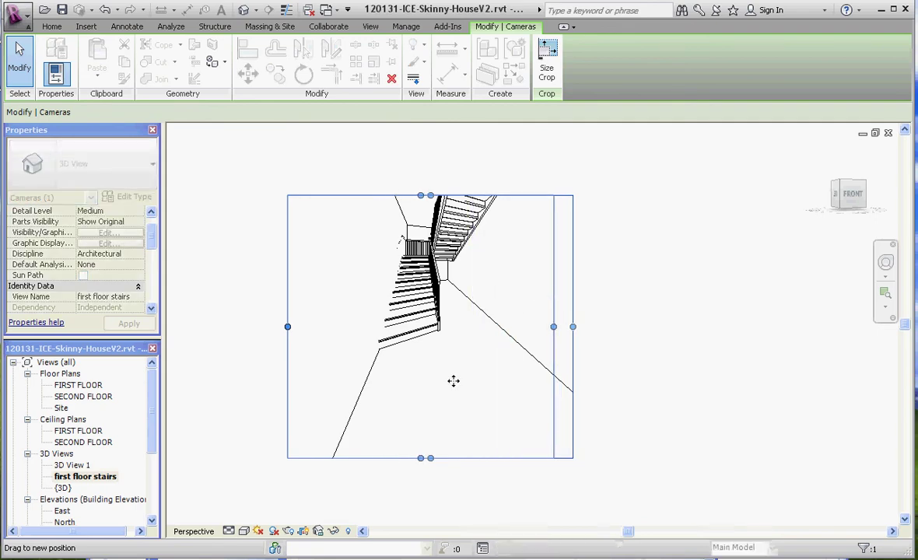